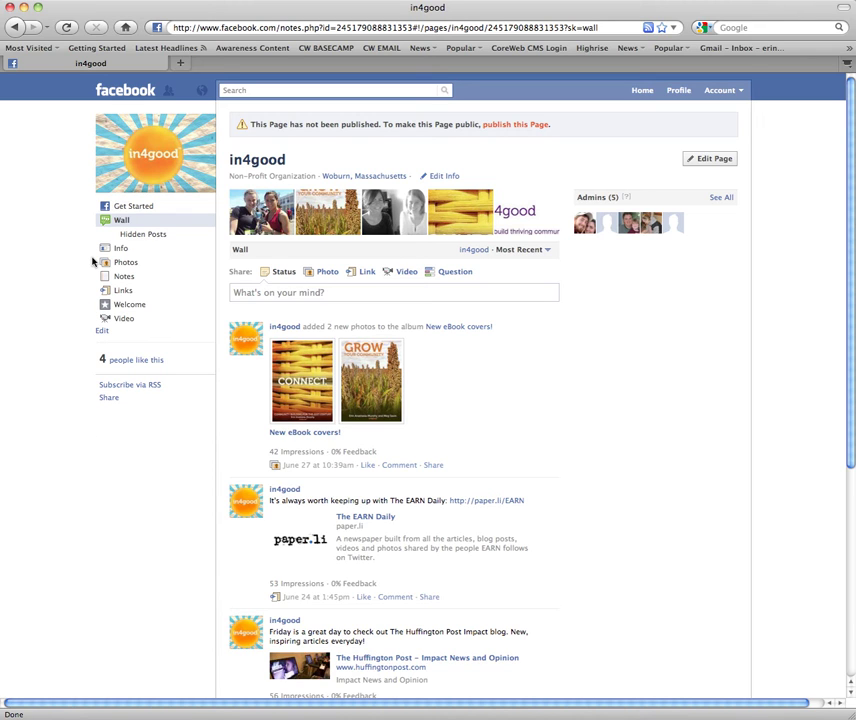
- Start a new note from the in4good page's Notes section and title it "Our history"
{"action": "left_click", "coordinate": [139, 280]}
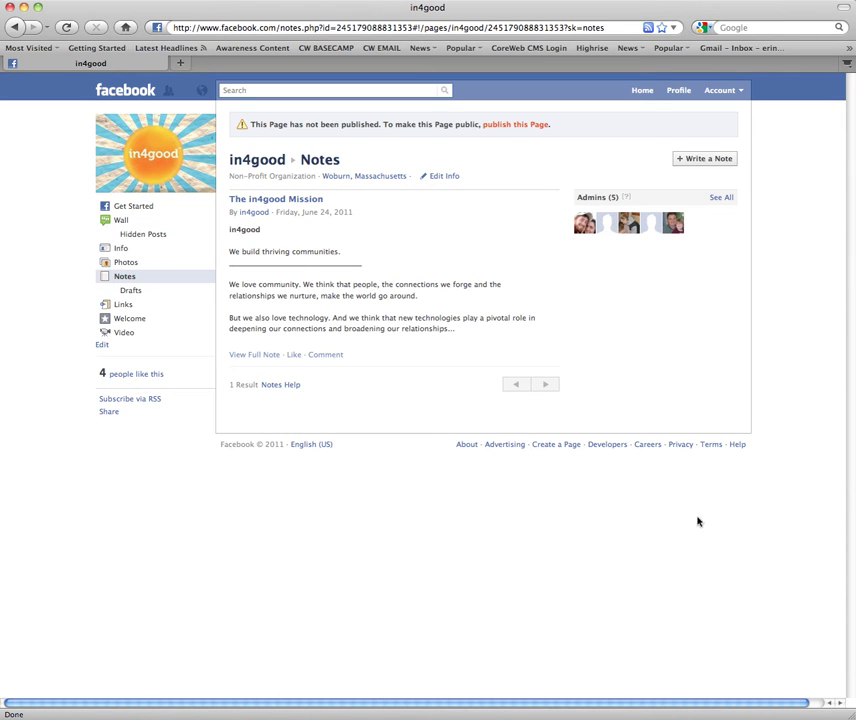
{"action": "left_click", "coordinate": [686, 159]}
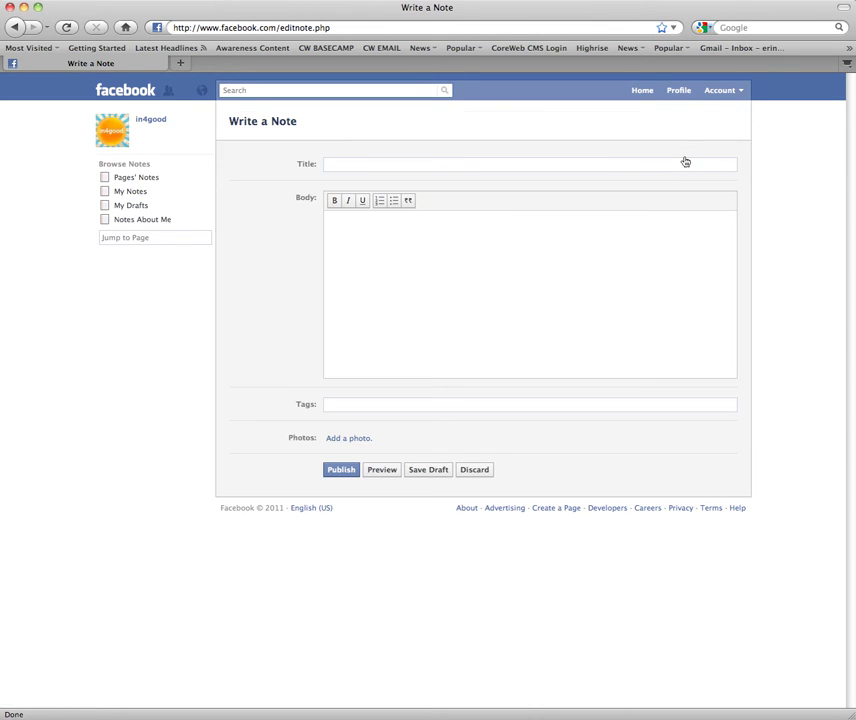
{"action": "left_click", "coordinate": [590, 164]}
{"action": "type", "text": "Our history"}
- Paste the copied history text into the note's body and delete the leftover photo tag line with its extra blank line
{"action": "left_click", "coordinate": [350, 235]}
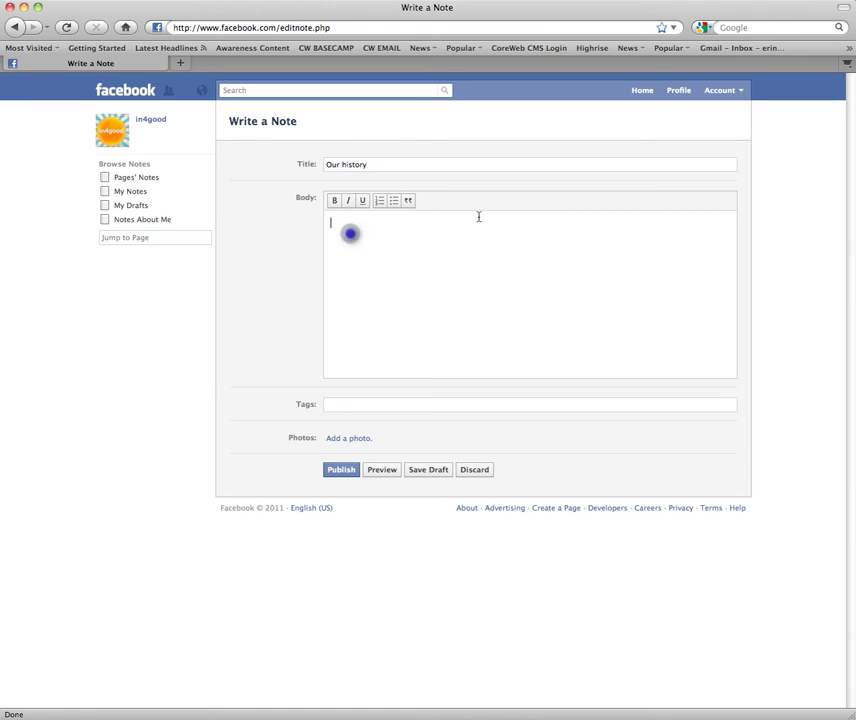
{"action": "key", "text": "super+v"}
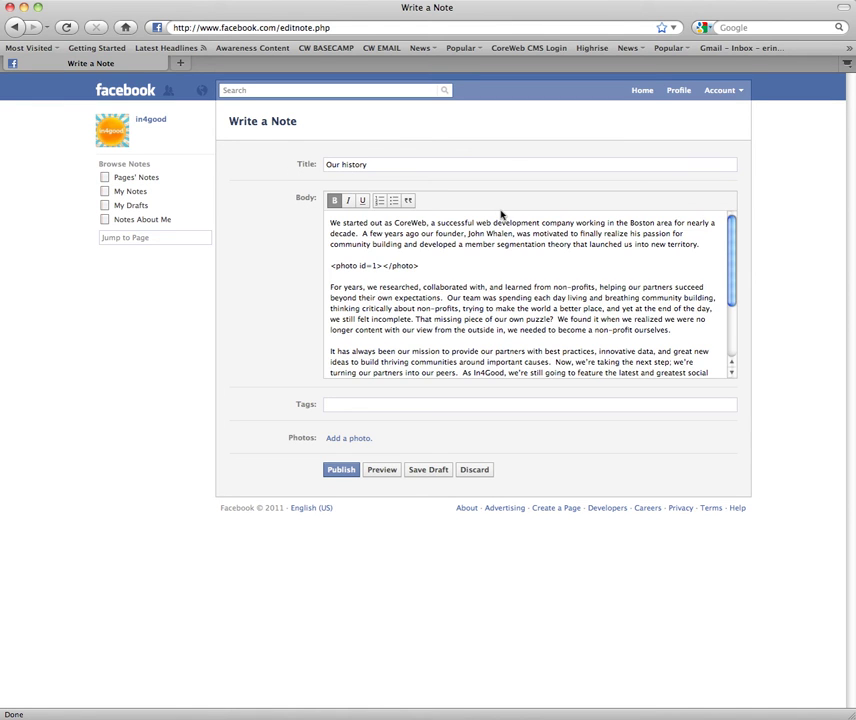
{"action": "left_click_drag", "start_coordinate": [447, 267], "coordinate": [296, 266]}
{"action": "key", "text": "BackSpace"}
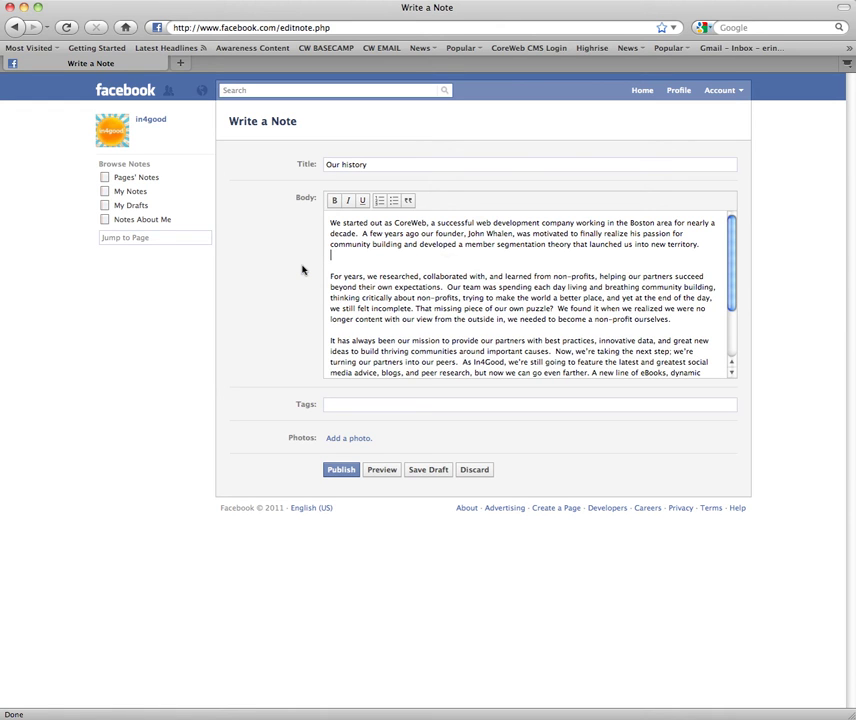
{"action": "key", "text": "BackSpace"}
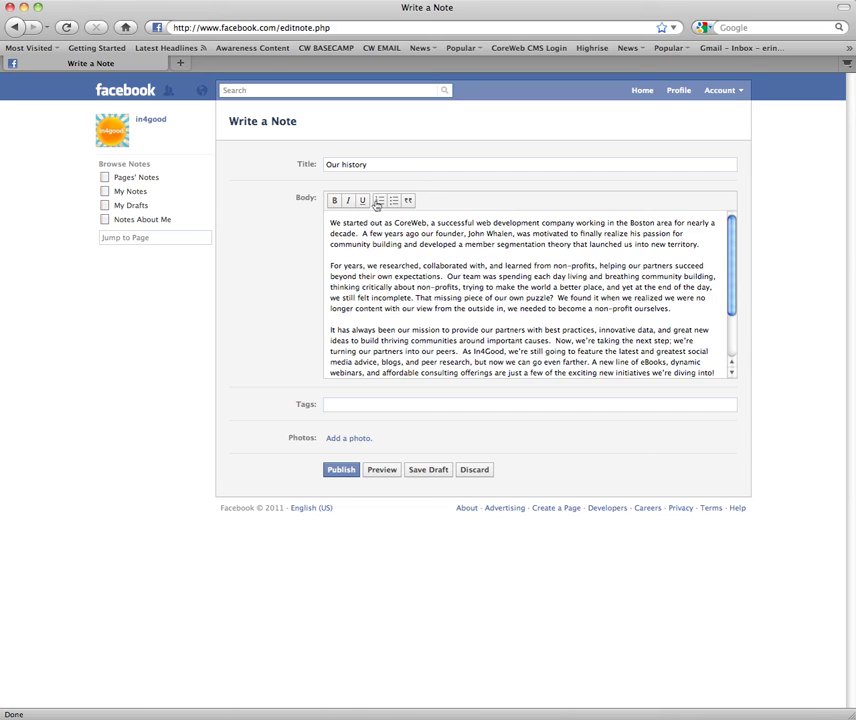
{"action": "left_click", "coordinate": [436, 259]}
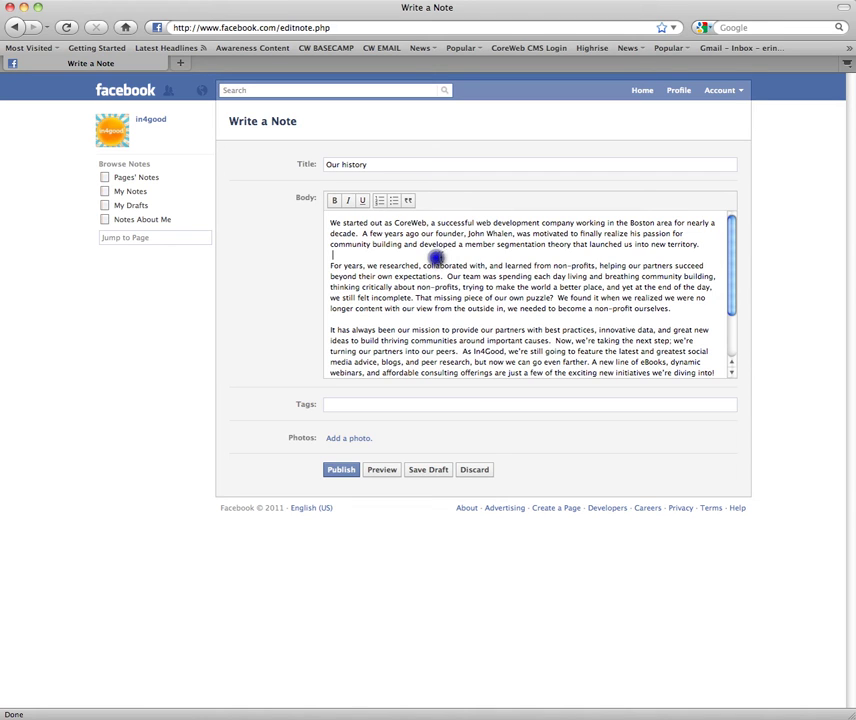
{"action": "left_click", "coordinate": [446, 234]}
{"action": "scroll", "coordinate": [709, 260], "scroll_direction": "down", "scroll_amount": 3}
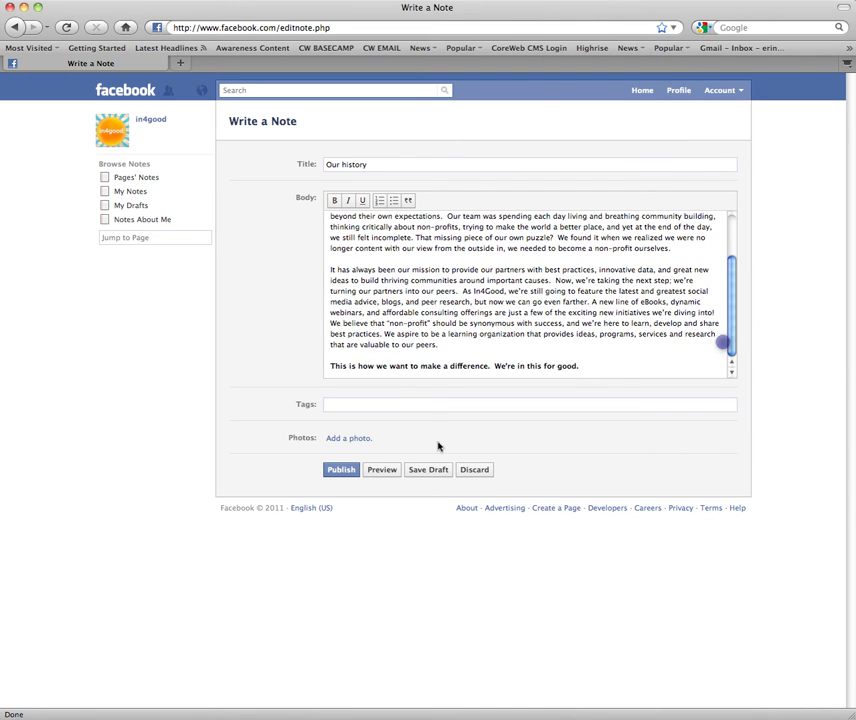
- Tag the "Nonprofit Organizations" page in the note
{"action": "left_click", "coordinate": [387, 408]}
{"action": "left_click", "coordinate": [388, 405]}
{"action": "type", "text": "Nonpro"}
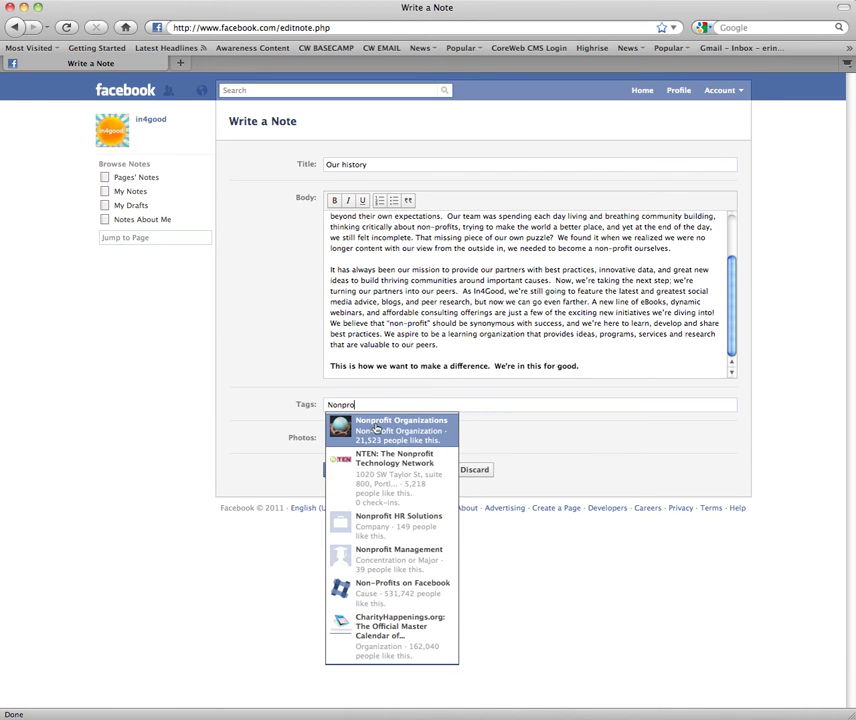
{"action": "left_click", "coordinate": [375, 424]}
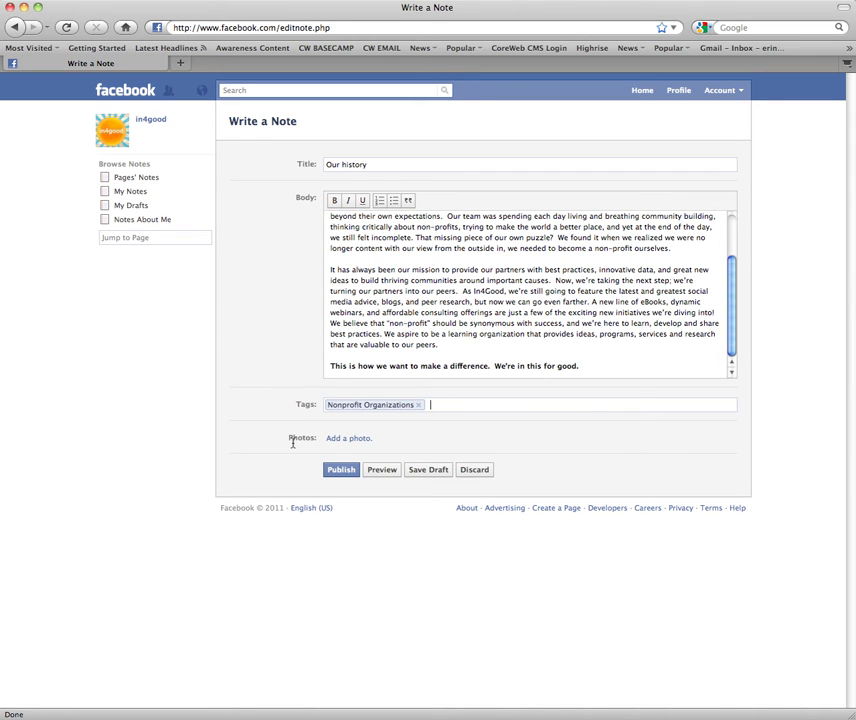
- Upload the in4good logo image from the Desktop to the note and choose the layout with the small photo centred between text lines
{"action": "left_click", "coordinate": [350, 438]}
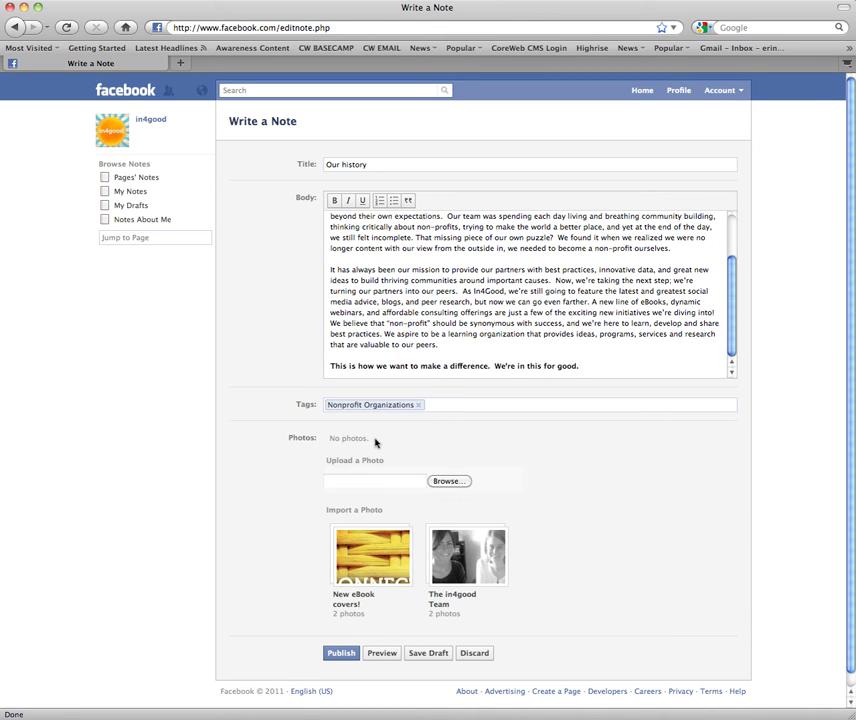
{"action": "left_click", "coordinate": [448, 481]}
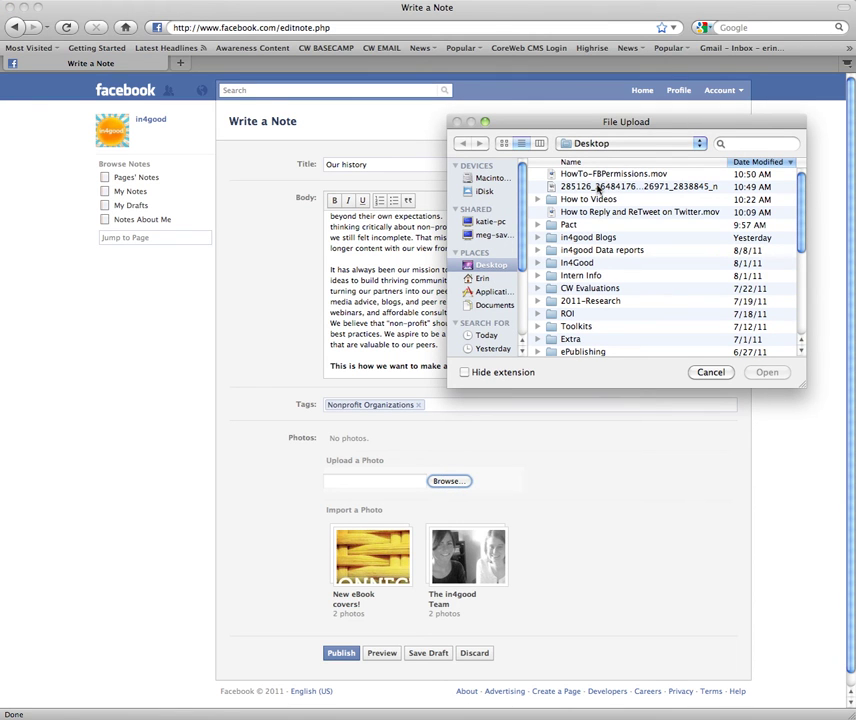
{"action": "left_click", "coordinate": [580, 186]}
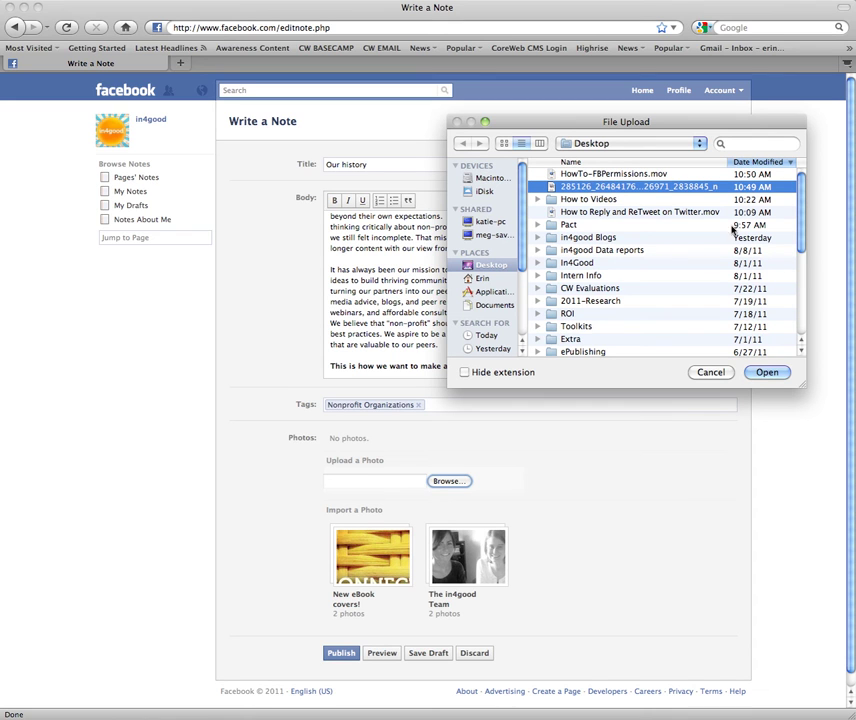
{"action": "left_click", "coordinate": [766, 372]}
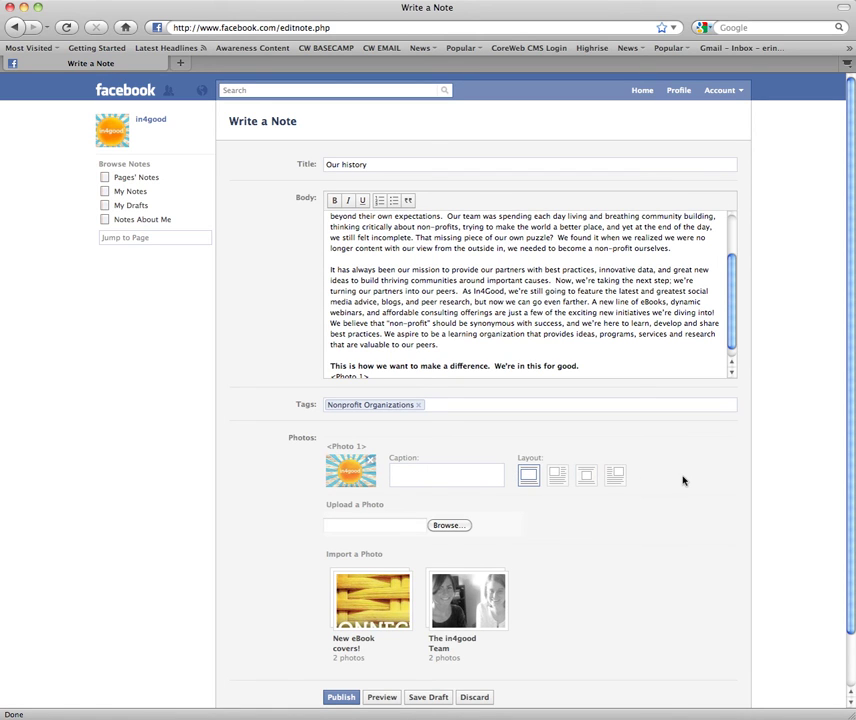
{"action": "left_click", "coordinate": [585, 476]}
- Move the <Photo 1> placeholder from the end of the body to its own line between the second and third paragraphs
{"action": "scroll", "coordinate": [633, 311], "scroll_direction": "down", "scroll_amount": 1}
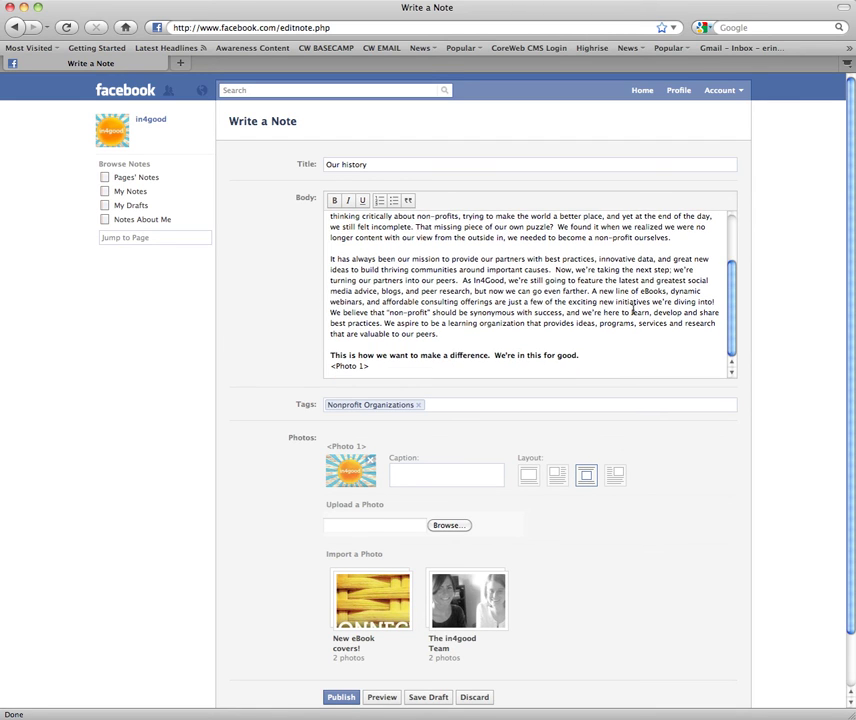
{"action": "left_click", "coordinate": [380, 367]}
{"action": "left_click_drag", "start_coordinate": [380, 367], "coordinate": [297, 365]}
{"action": "right_click", "coordinate": [362, 366]}
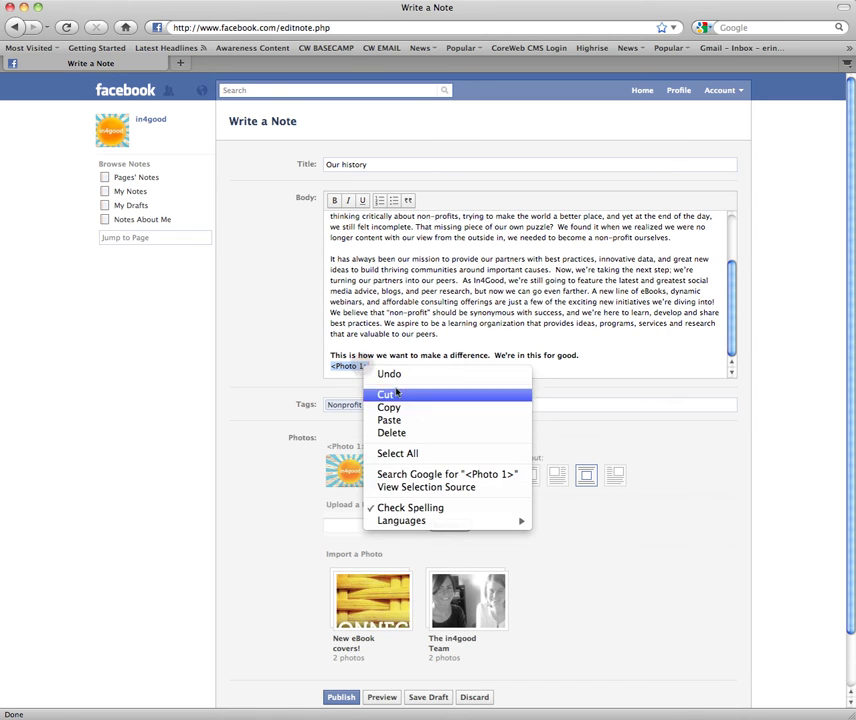
{"action": "left_click", "coordinate": [388, 395]}
{"action": "scroll", "coordinate": [411, 345], "scroll_direction": "up", "scroll_amount": 1}
{"action": "scroll", "coordinate": [411, 344], "scroll_direction": "up", "scroll_amount": 3}
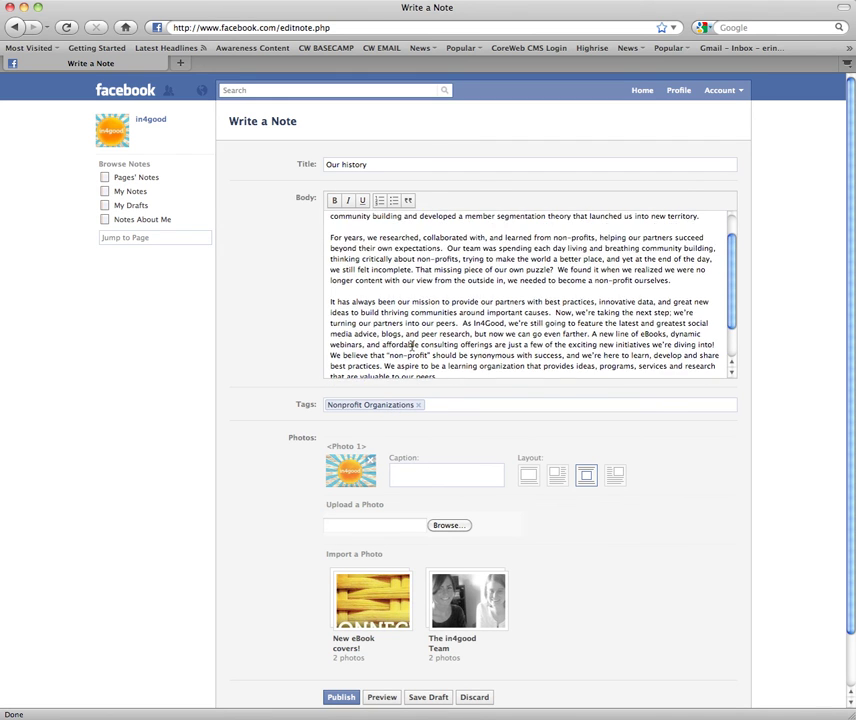
{"action": "left_click", "coordinate": [347, 317]}
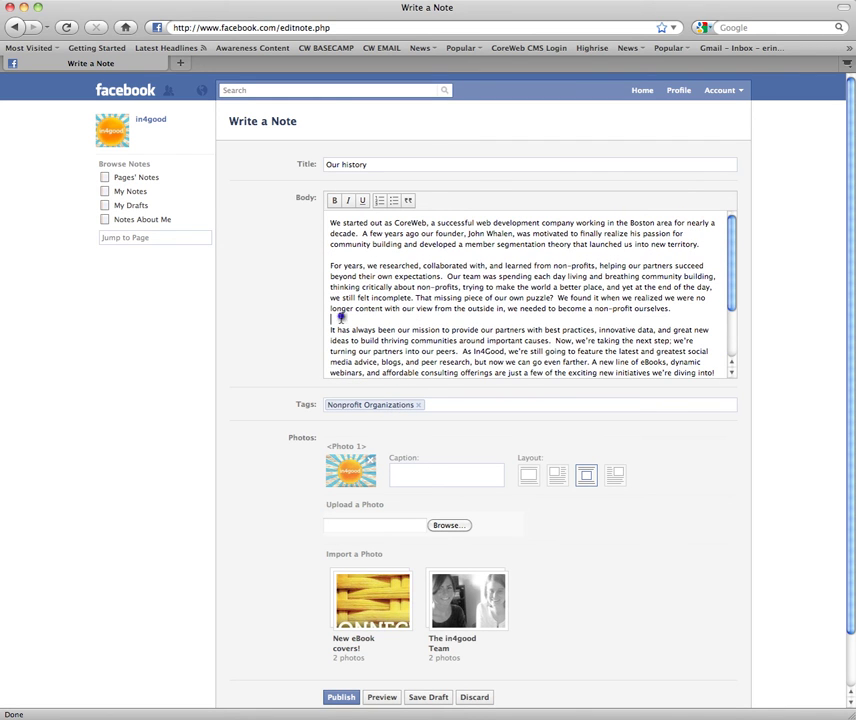
{"action": "key", "text": "Return"}
{"action": "key", "text": "Return"}
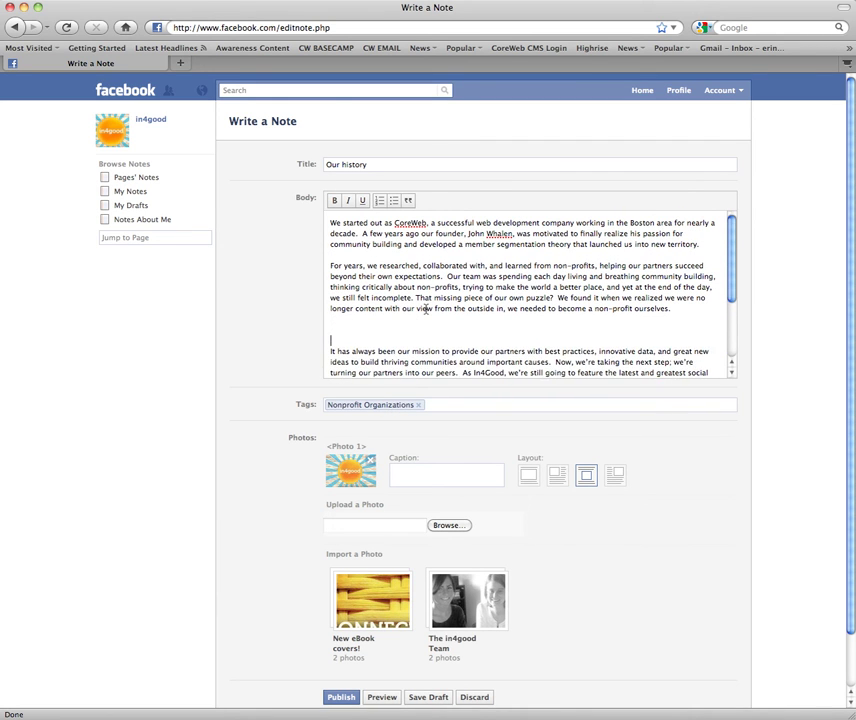
{"action": "right_click", "coordinate": [332, 331]}
{"action": "left_click", "coordinate": [346, 388]}
- Delete the duplicate <Photo 1> placeholder below the closing bold sentence of the body
{"action": "scroll", "coordinate": [390, 368], "scroll_direction": "down", "scroll_amount": 5}
{"action": "left_click", "coordinate": [392, 366]}
{"action": "left_click_drag", "start_coordinate": [392, 366], "coordinate": [296, 369]}
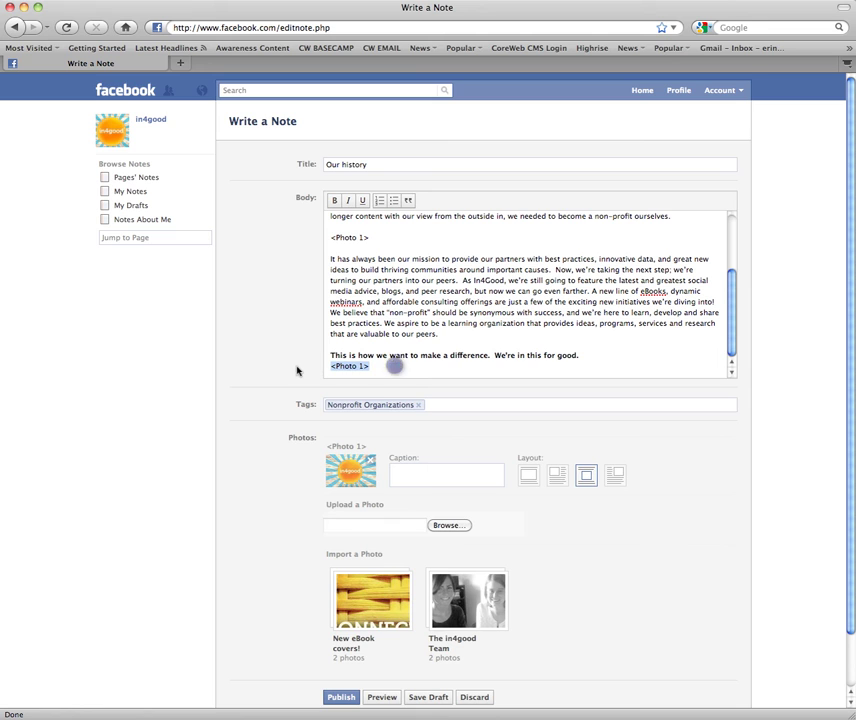
{"action": "key", "text": "BackSpace"}
{"action": "scroll", "coordinate": [340, 243], "scroll_direction": "up", "scroll_amount": 3}
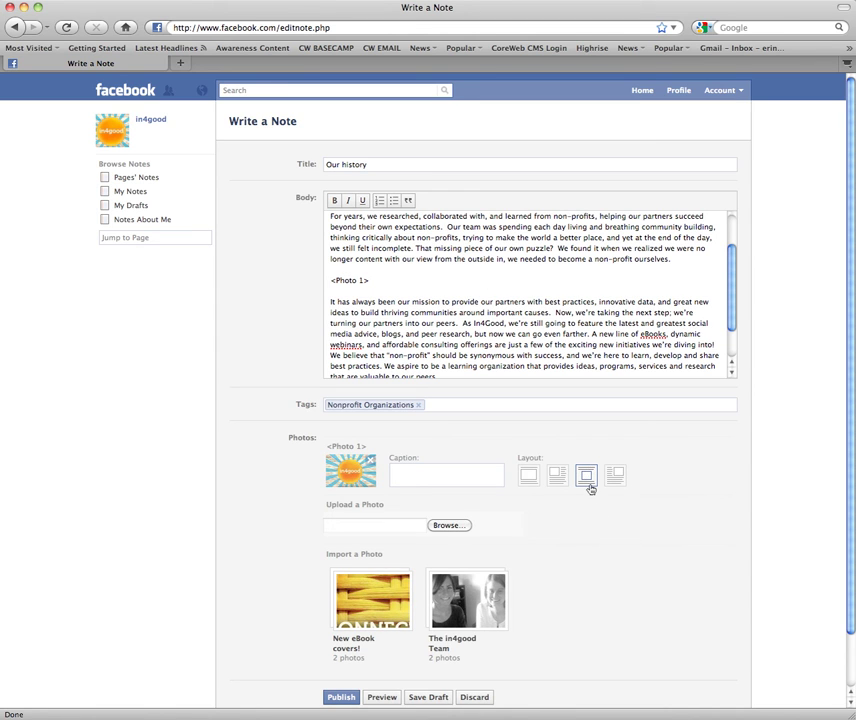
- Preview the finished "Our history" note and publish it
{"action": "scroll", "coordinate": [605, 541], "scroll_direction": "down", "scroll_amount": 2}
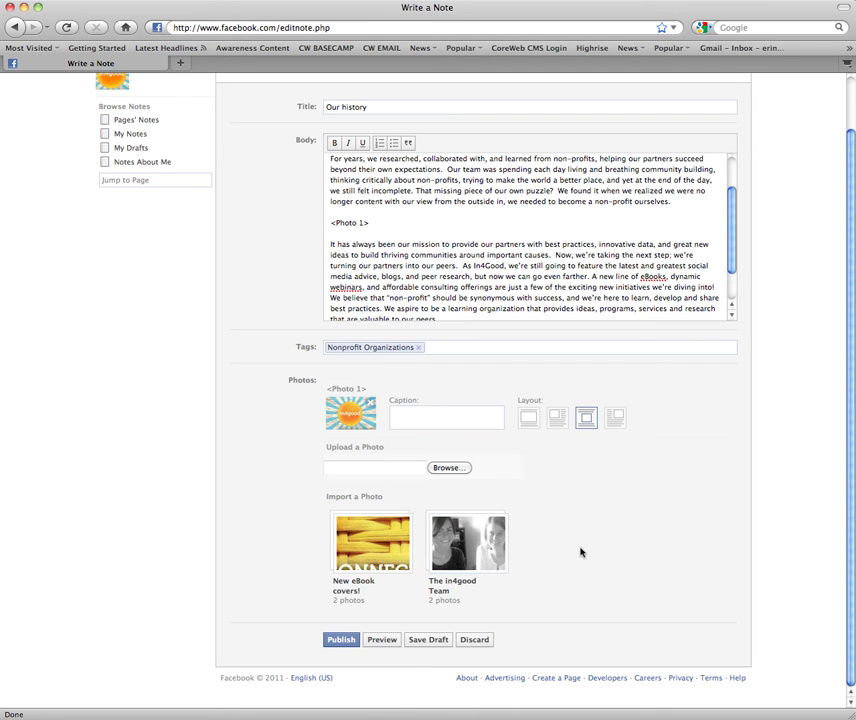
{"action": "left_click", "coordinate": [380, 640]}
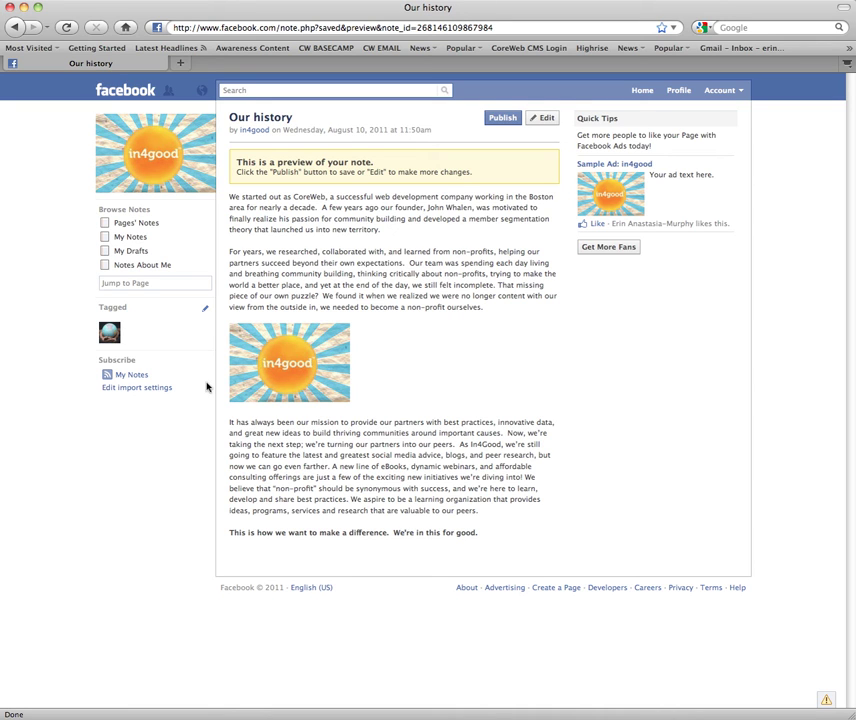
{"action": "left_click", "coordinate": [501, 119]}
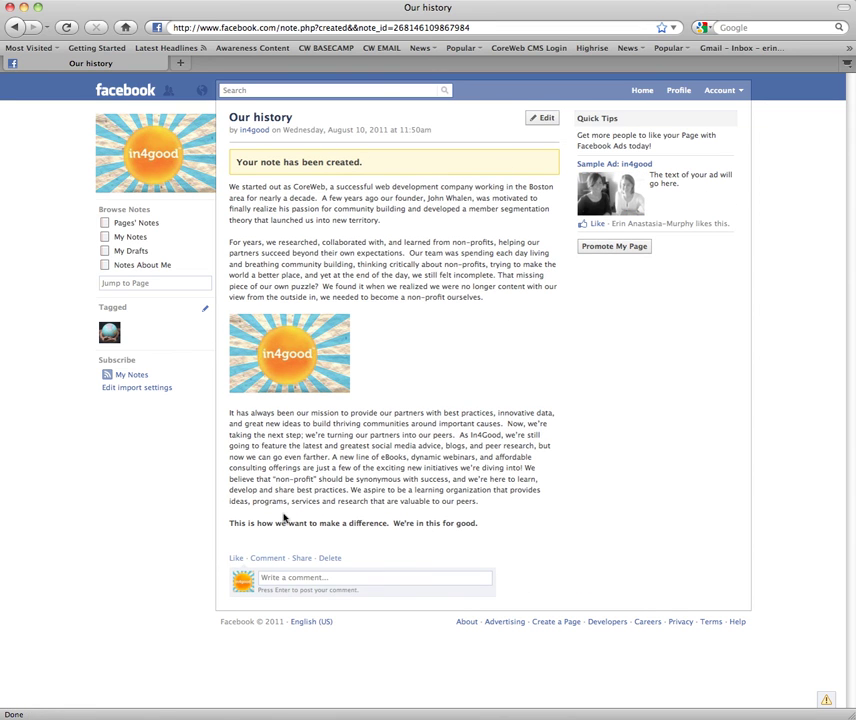
- Check the "Our history" post on the in4good page's Wall, view the full note from it, and return to the Wall
{"action": "left_click", "coordinate": [252, 130]}
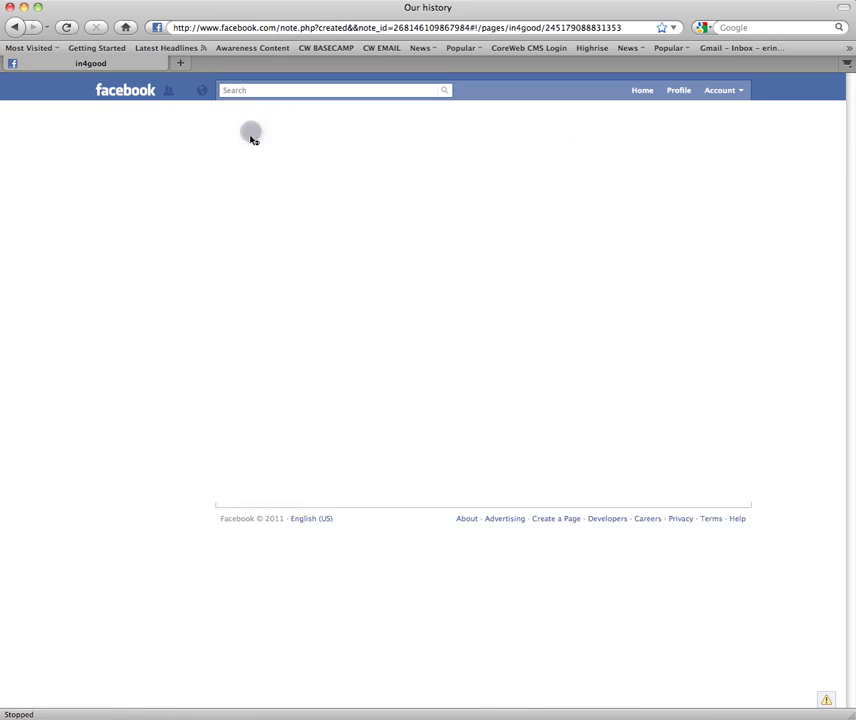
{"action": "left_click", "coordinate": [140, 222]}
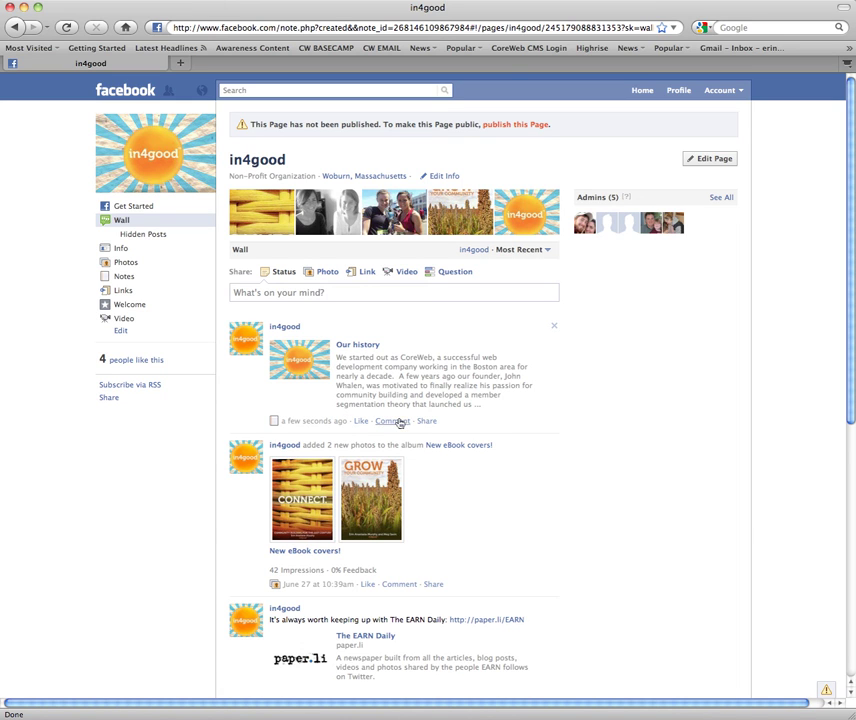
{"action": "left_click", "coordinate": [350, 345]}
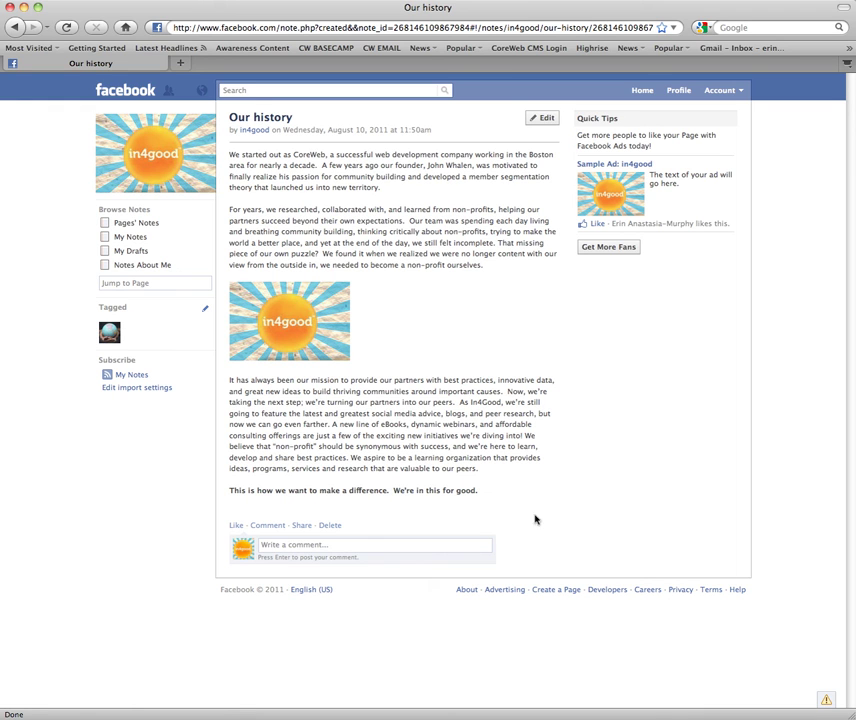
{"action": "left_click", "coordinate": [256, 131]}
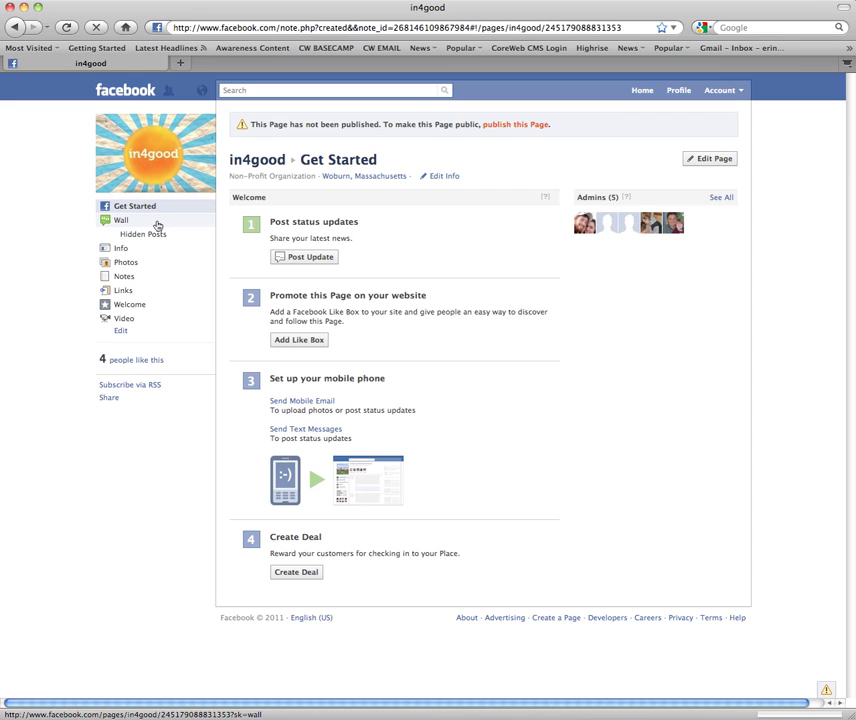
{"action": "left_click", "coordinate": [159, 221]}
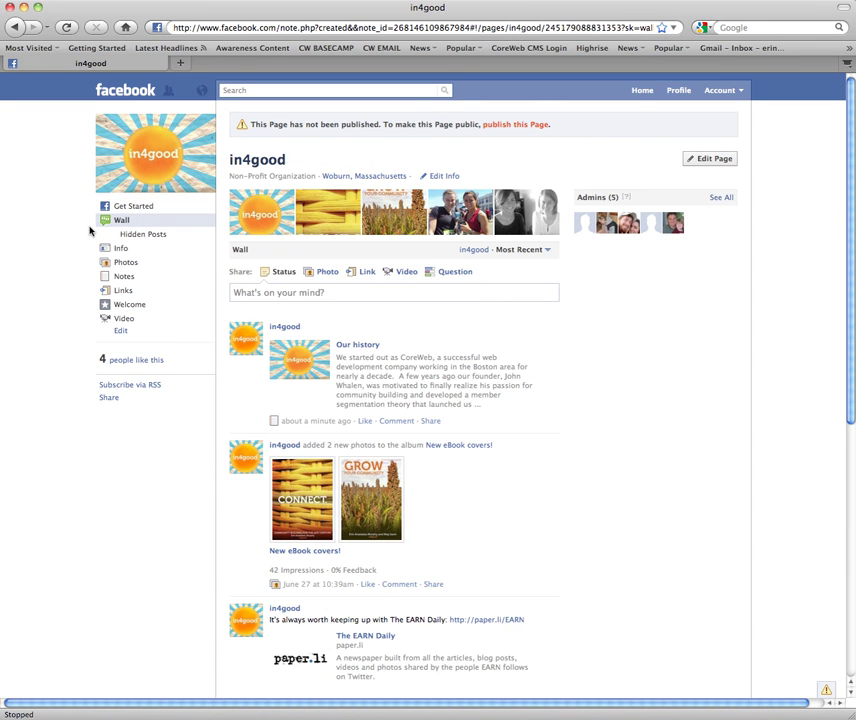